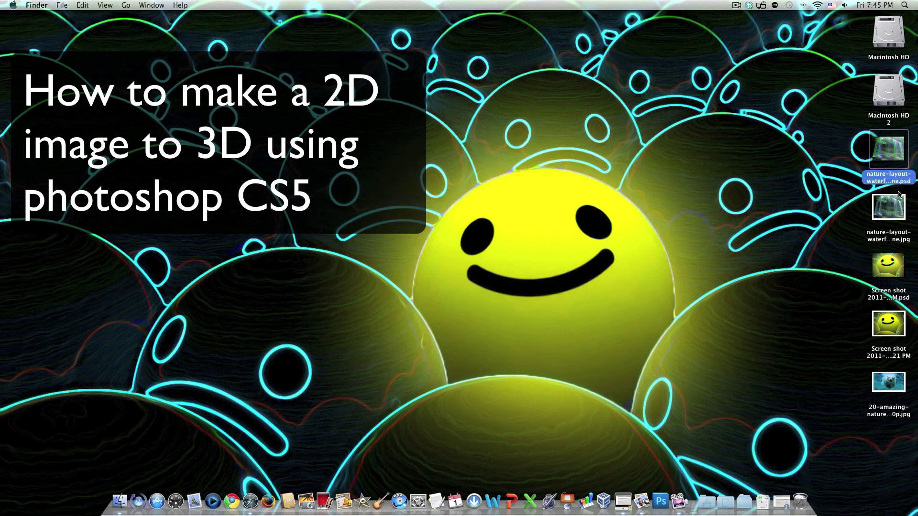
Add the waterfall JPG to the desktop selection alongside the PSD.
{"action": "left_click", "coordinate": [898, 206], "text": "shift"}
Open both waterfall files in Preview and switch between the 3D PSD and original JPG.
{"action": "mouse_move", "coordinate": [898, 207]}
{"action": "left_mouse_down"}
{"action": "mouse_move", "coordinate": [656, 383]}
{"action": "mouse_move", "coordinate": [623, 501]}
{"action": "left_mouse_up"}
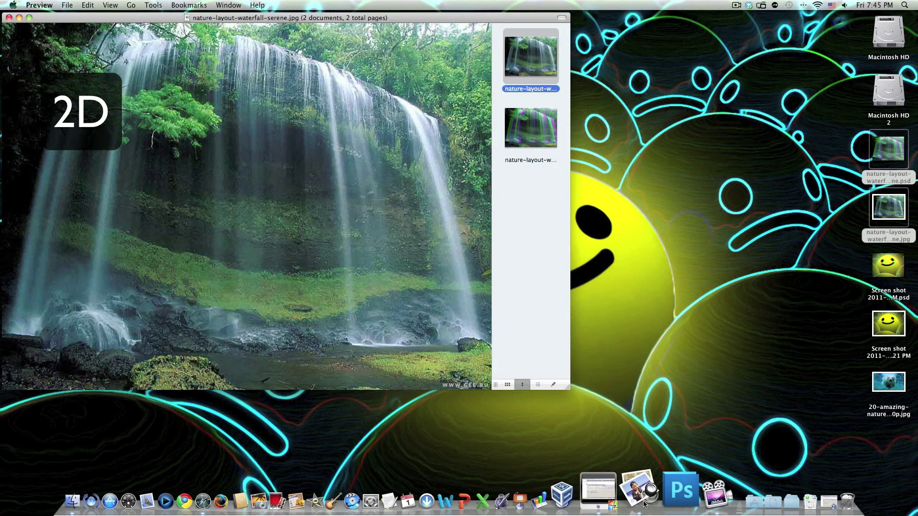
{"action": "left_click", "coordinate": [531, 127]}
{"action": "left_click", "coordinate": [536, 75]}
{"action": "left_click", "coordinate": [539, 119]}
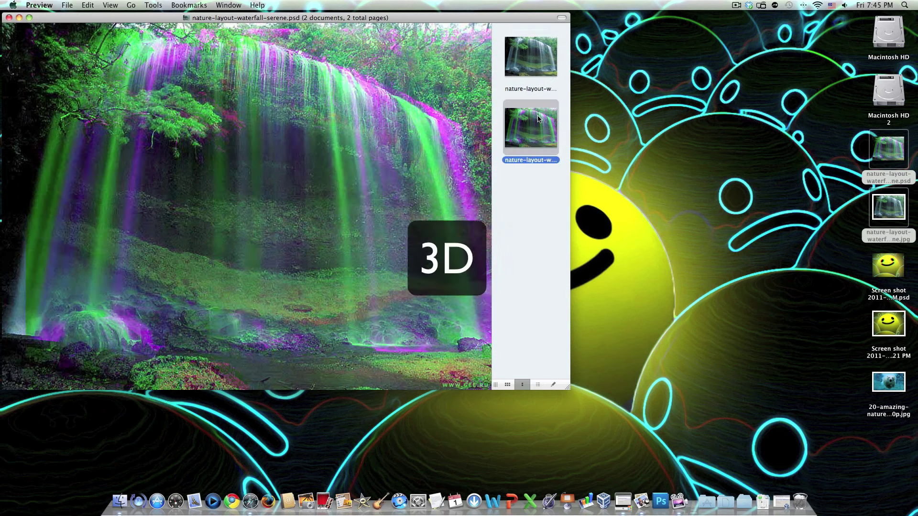
{"action": "left_click", "coordinate": [536, 72]}
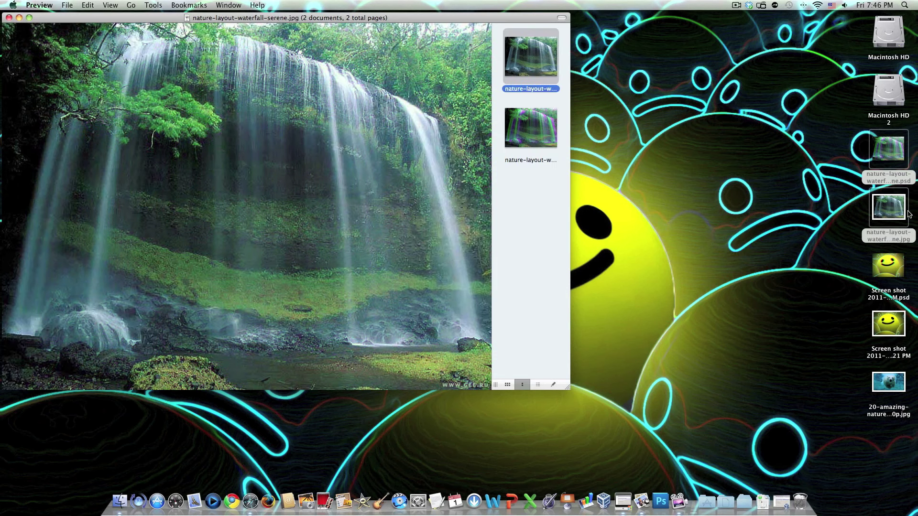
Try opening the waterfall PSD from the desktop, then quit the Photoshop that launches.
{"action": "left_click", "coordinate": [901, 152]}
{"action": "double_click", "coordinate": [901, 152]}
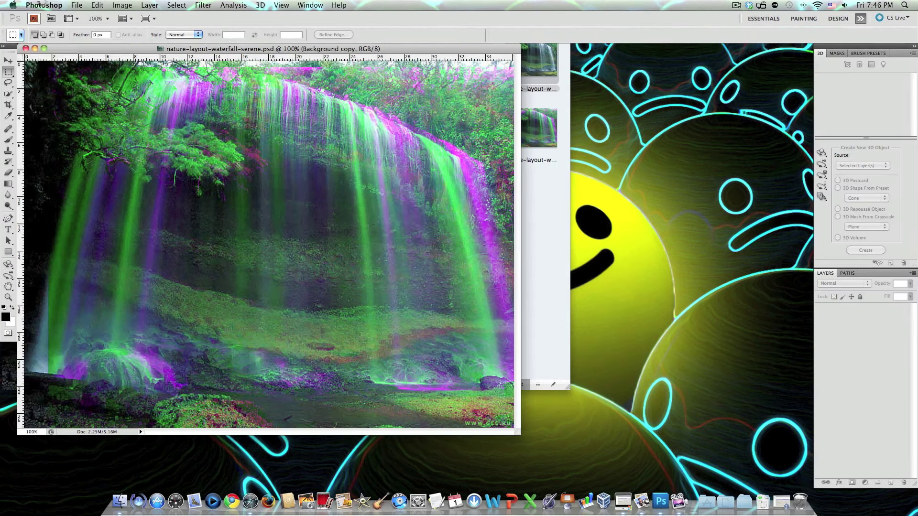
{"action": "left_click", "coordinate": [44, 5]}
{"action": "left_click", "coordinate": [68, 100]}
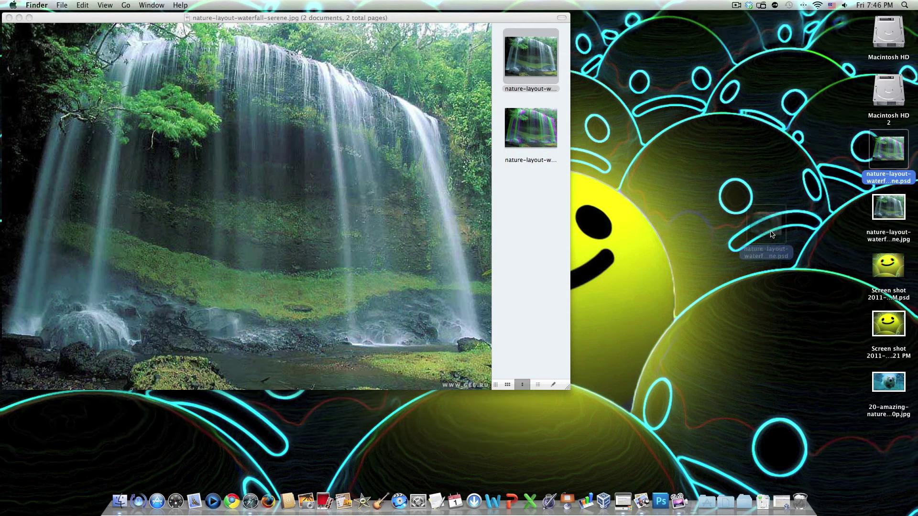
Open the waterfall PSD and JPG in separate Preview windows, moving the 3D one aside.
{"action": "left_click_drag", "start_coordinate": [898, 160], "coordinate": [641, 502]}
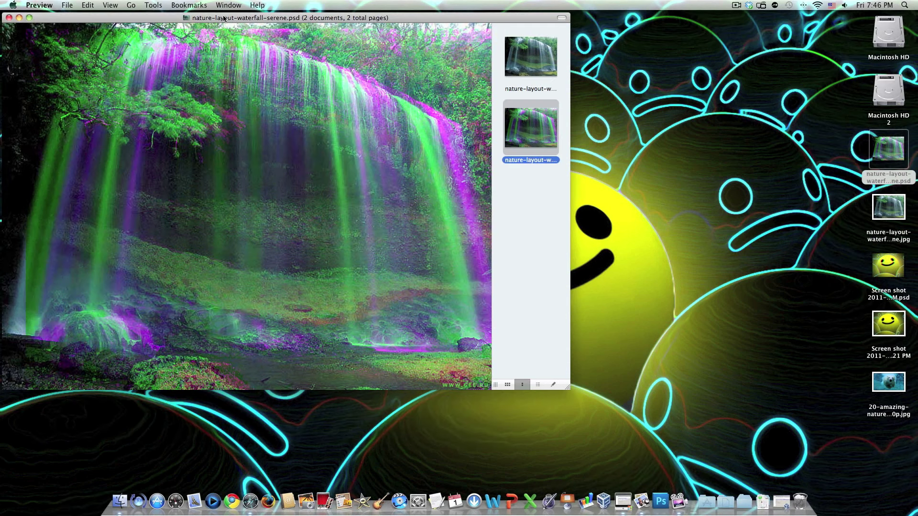
{"action": "left_click", "coordinate": [9, 17]}
{"action": "left_click_drag", "start_coordinate": [873, 159], "coordinate": [642, 501]}
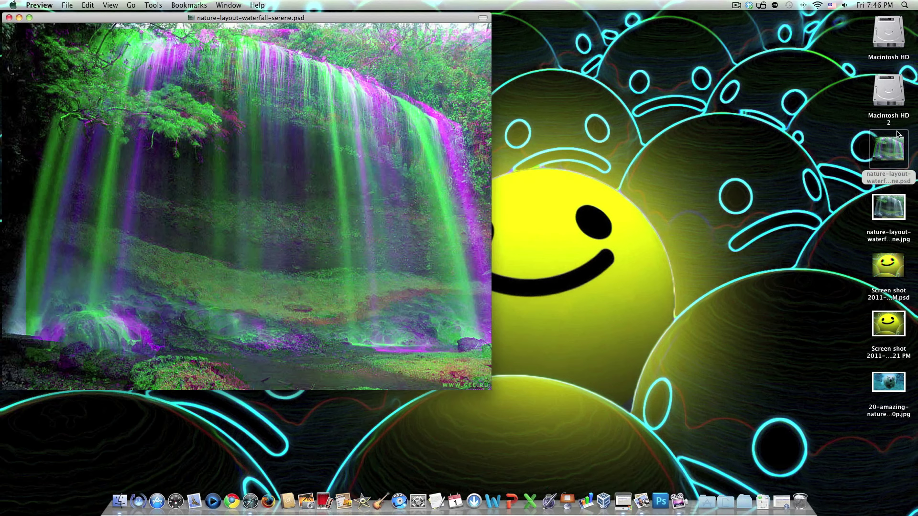
{"action": "left_click_drag", "start_coordinate": [898, 206], "coordinate": [641, 501]}
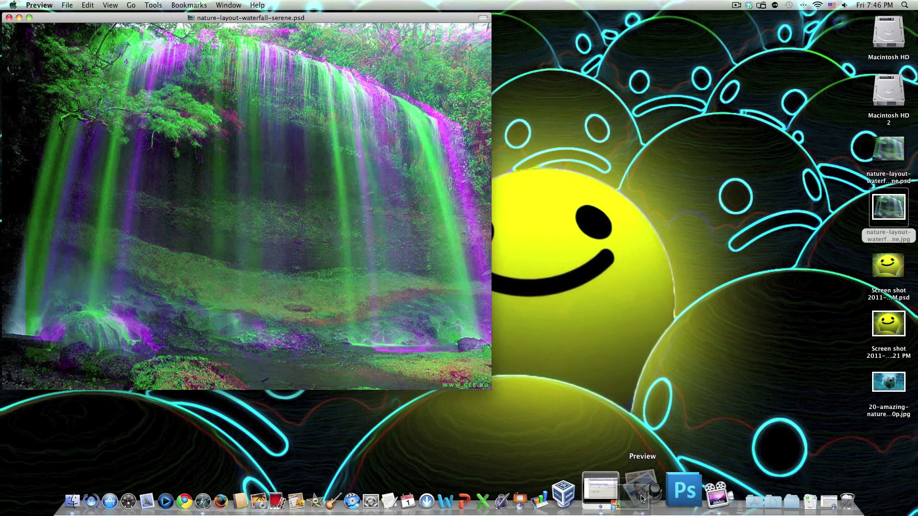
{"action": "left_click_drag", "start_coordinate": [165, 17], "coordinate": [519, 117]}
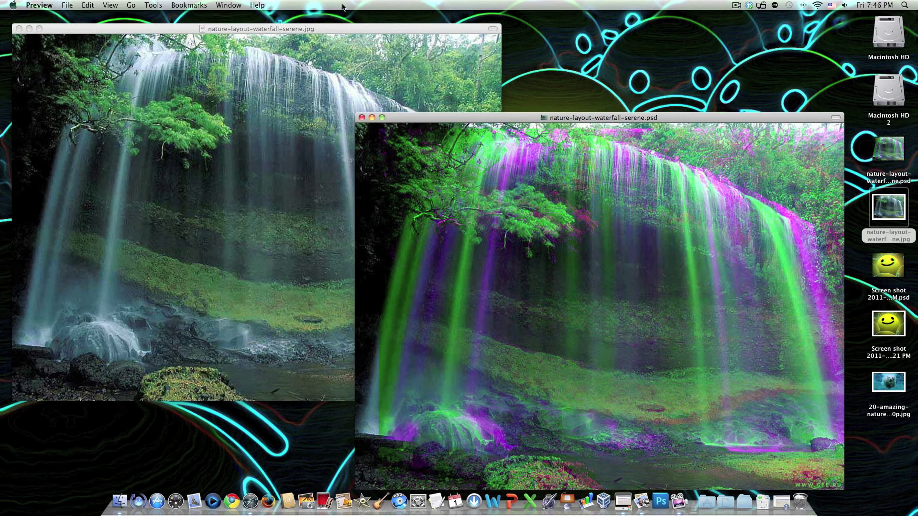
Resize and arrange the 2D and 3D waterfall windows side by side at matching sizes.
{"action": "left_click_drag", "start_coordinate": [328, 28], "coordinate": [317, 14]}
{"action": "left_click", "coordinate": [589, 118]}
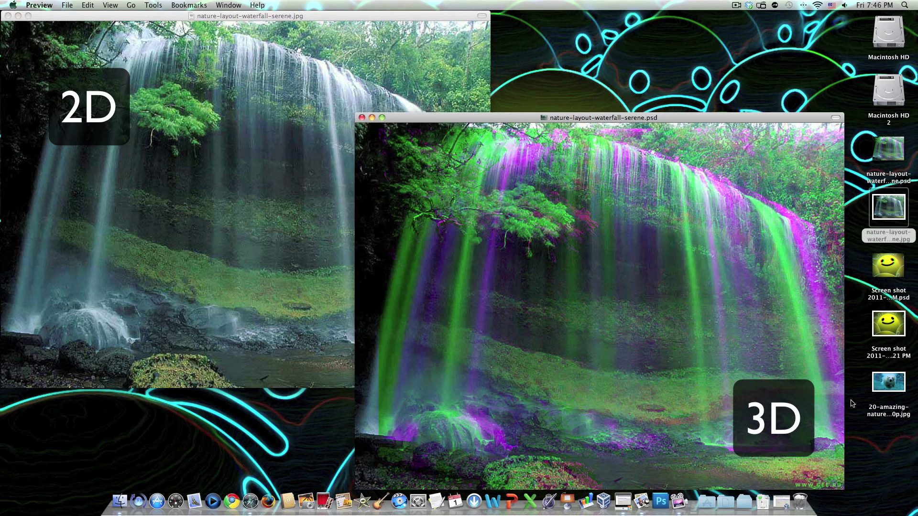
{"action": "left_click_drag", "start_coordinate": [843, 488], "coordinate": [657, 383]}
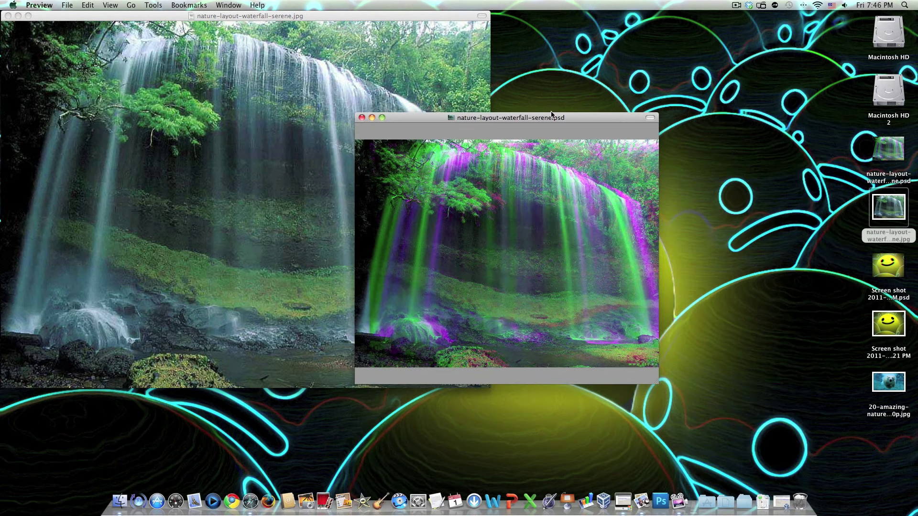
{"action": "left_click_drag", "start_coordinate": [551, 113], "coordinate": [705, 38]}
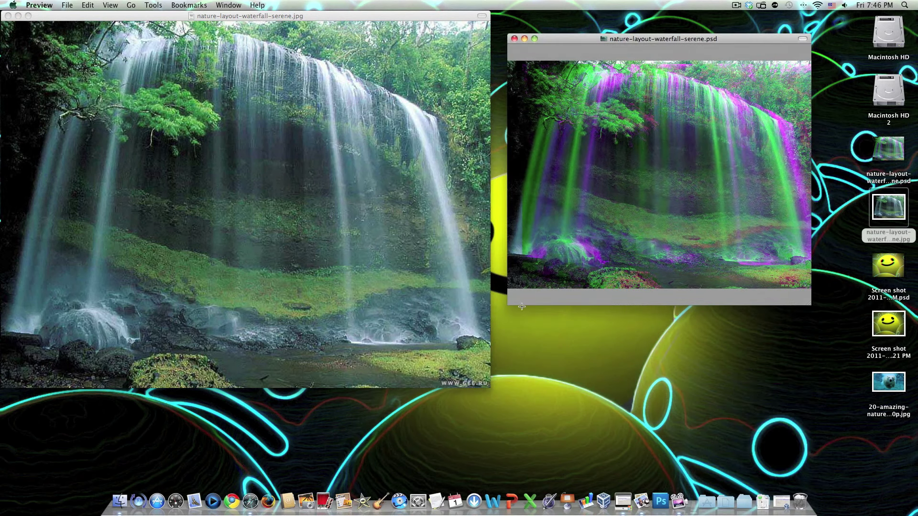
{"action": "left_click_drag", "start_coordinate": [489, 390], "coordinate": [402, 231]}
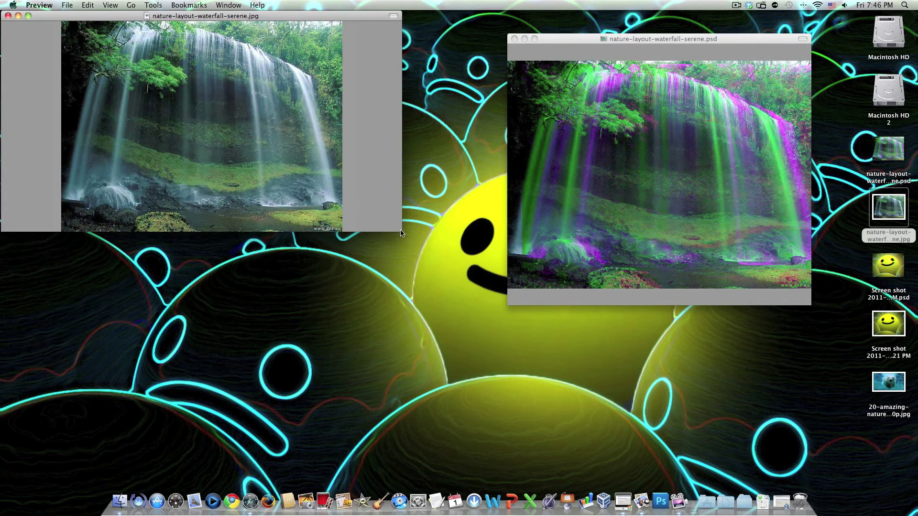
{"action": "left_click_drag", "start_coordinate": [278, 19], "coordinate": [382, 41]}
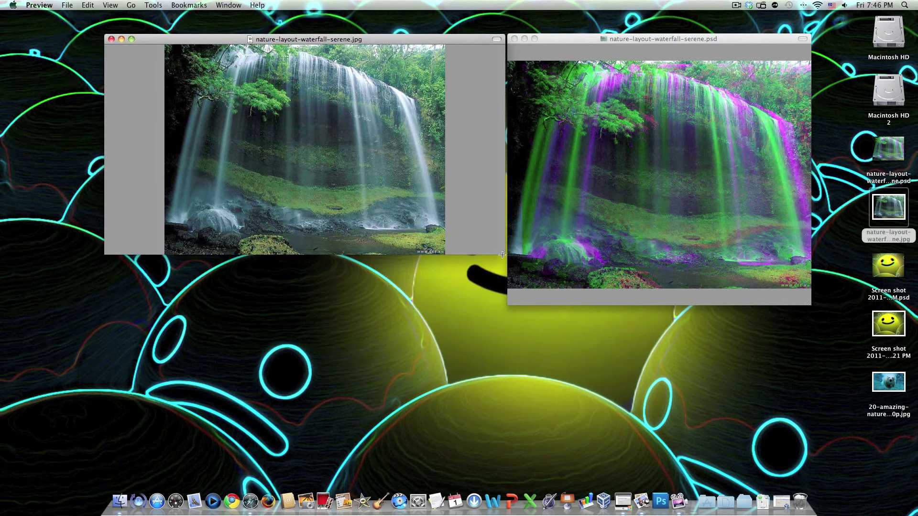
{"action": "left_click_drag", "start_coordinate": [502, 254], "coordinate": [501, 307]}
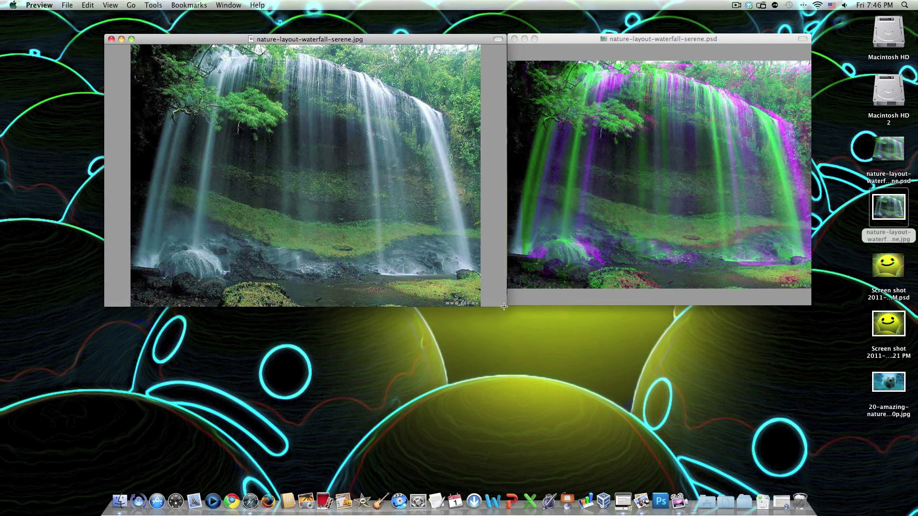
{"action": "left_click_drag", "start_coordinate": [501, 306], "coordinate": [494, 306]}
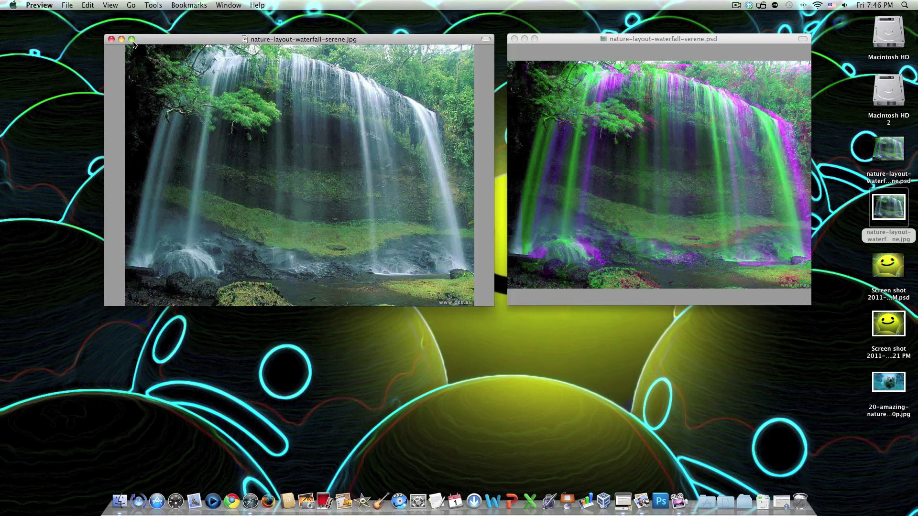
Close both waterfall Preview windows and launch Photoshop from the Dock.
{"action": "left_click", "coordinate": [111, 40]}
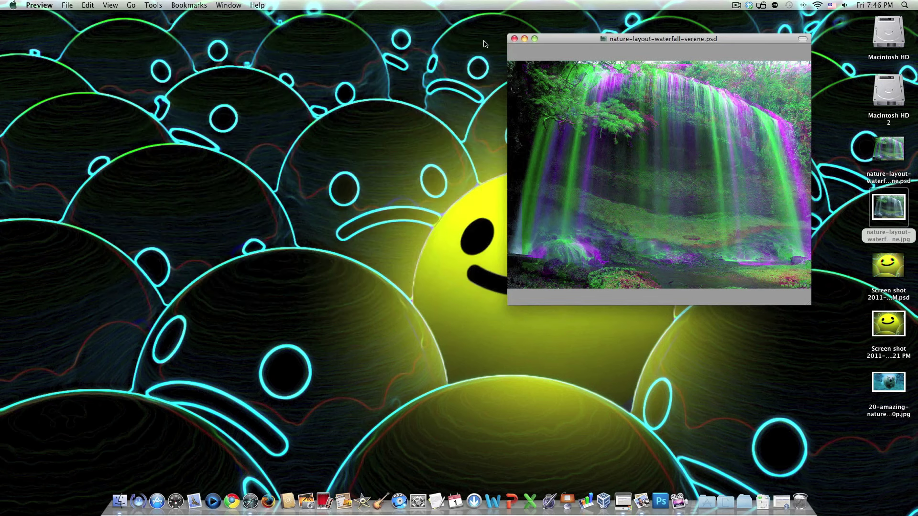
{"action": "left_click", "coordinate": [514, 38]}
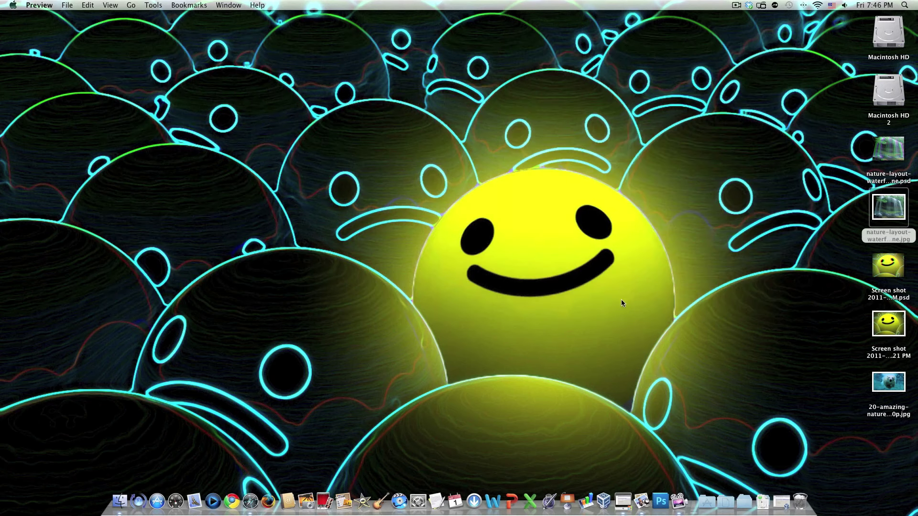
{"action": "left_click", "coordinate": [661, 497]}
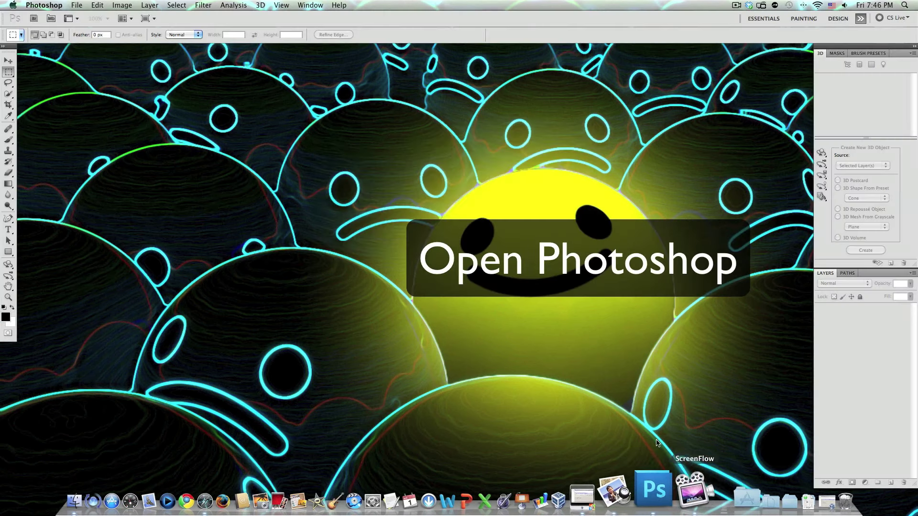
Open 20-amazing-nature-full-hd-wallpapers-1080p.jpg from the Desktop via File > Open.
{"action": "left_click", "coordinate": [76, 5]}
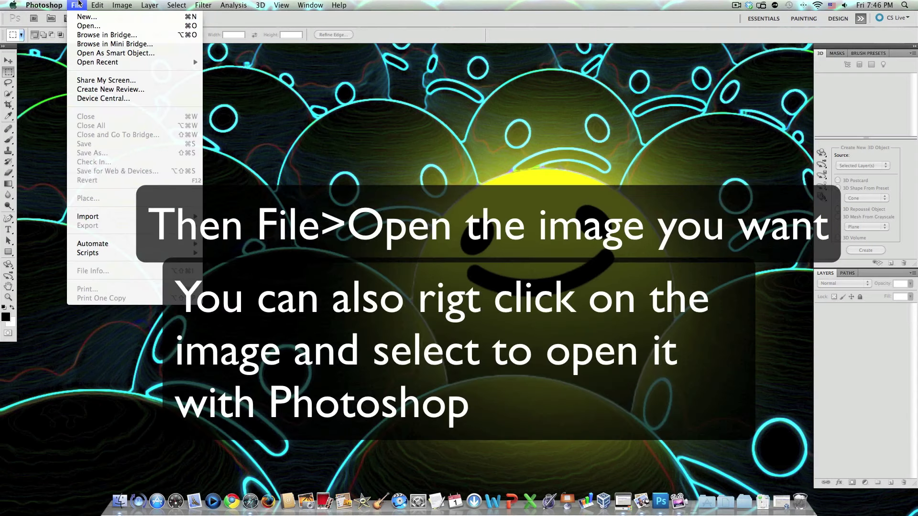
{"action": "left_click", "coordinate": [86, 26]}
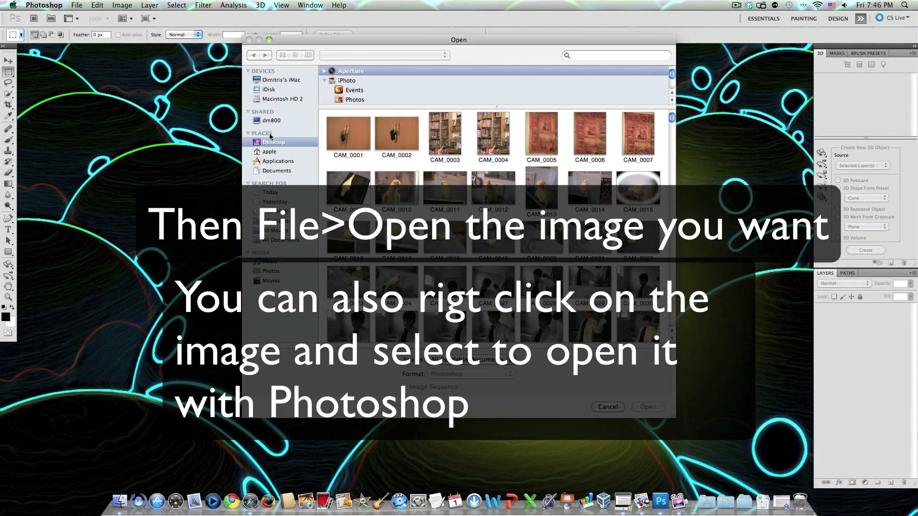
{"action": "left_click", "coordinate": [265, 162]}
{"action": "left_click", "coordinate": [267, 172]}
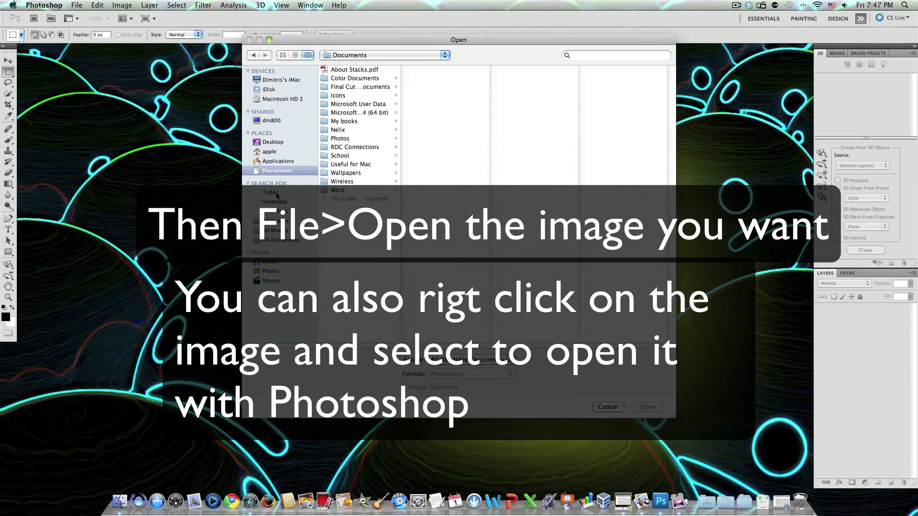
{"action": "left_click", "coordinate": [272, 142]}
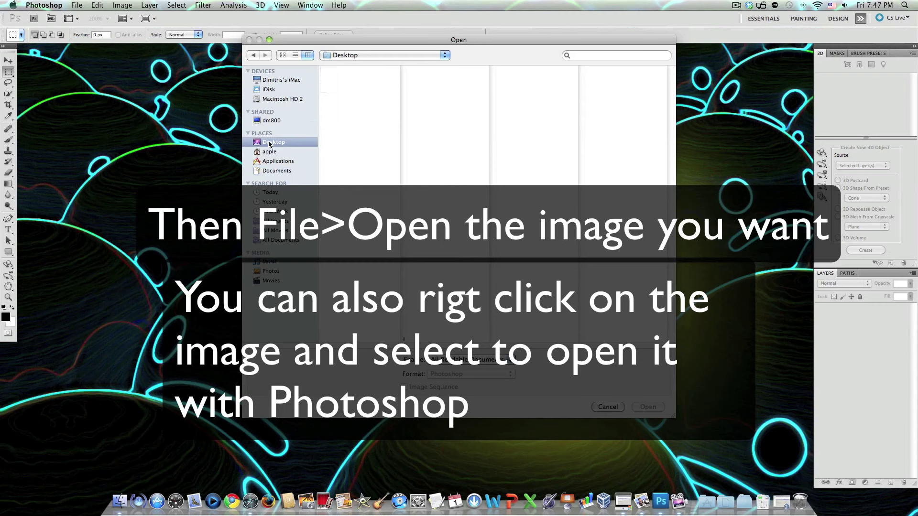
{"action": "left_click", "coordinate": [347, 88]}
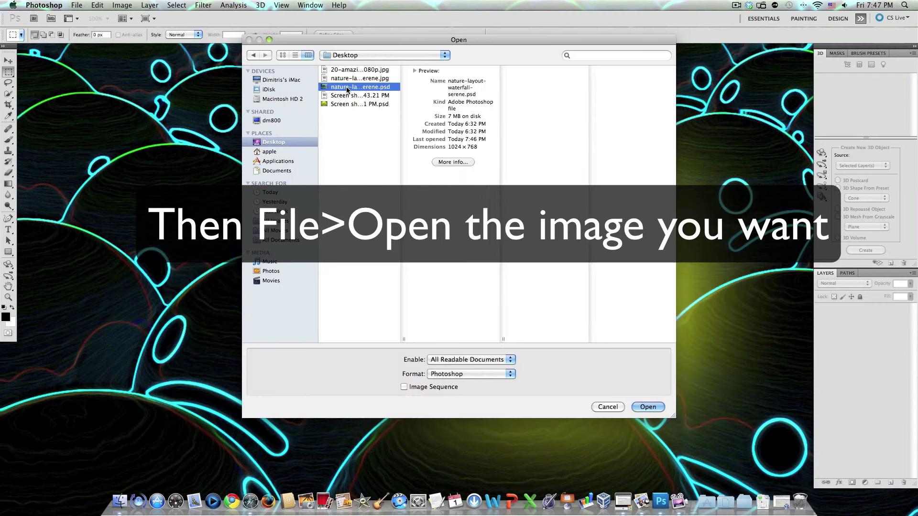
{"action": "left_click", "coordinate": [415, 71]}
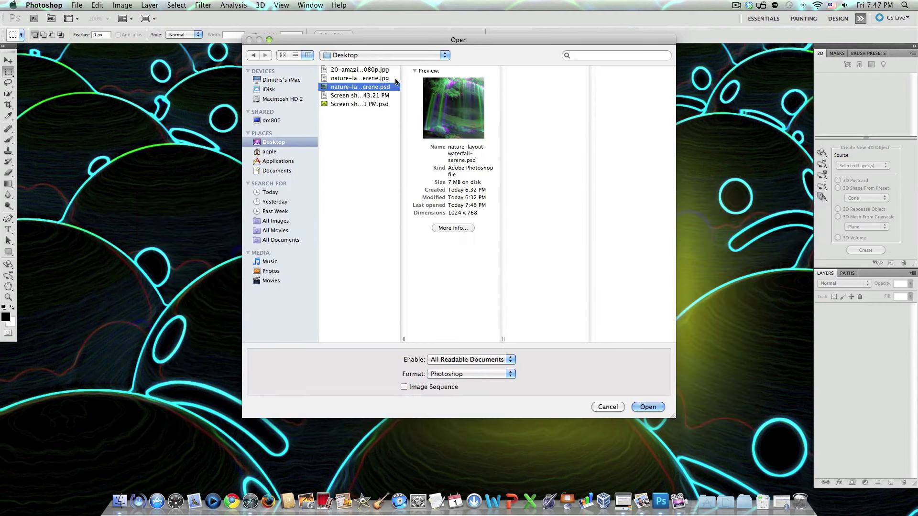
{"action": "left_click", "coordinate": [350, 77]}
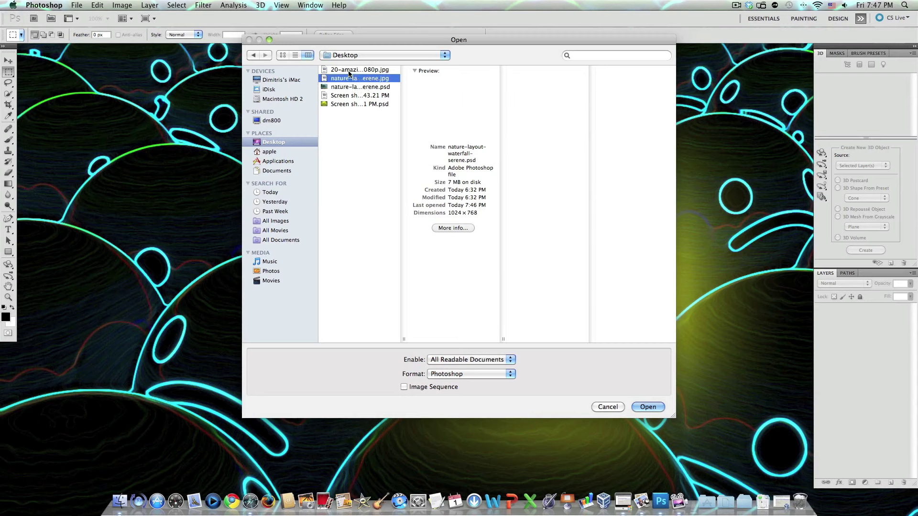
{"action": "left_click", "coordinate": [349, 71]}
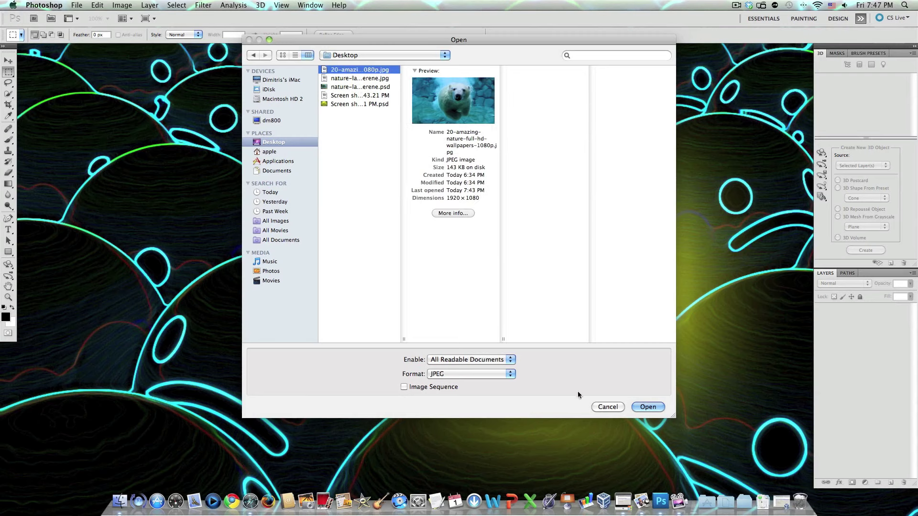
{"action": "left_click", "coordinate": [648, 407]}
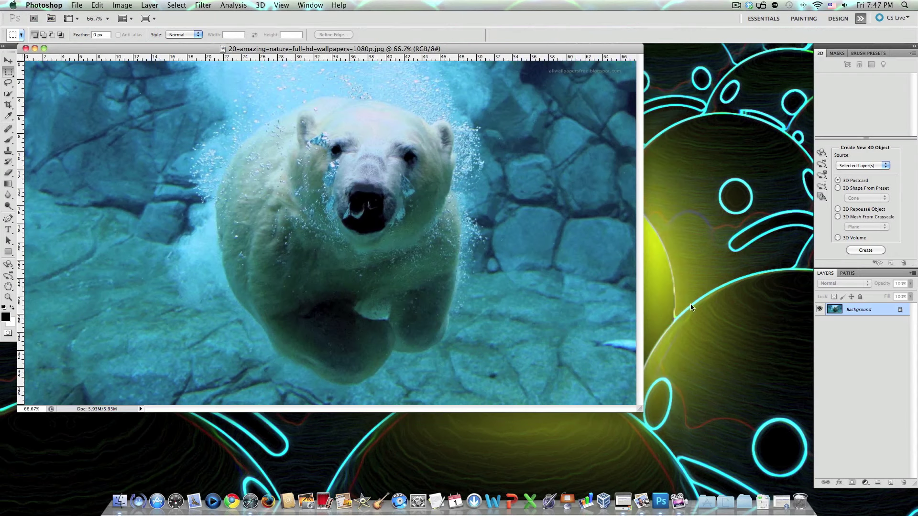
Duplicate the Background layer as 'Background copy', then open and dismiss its Layer Properties.
{"action": "right_click", "coordinate": [839, 310]}
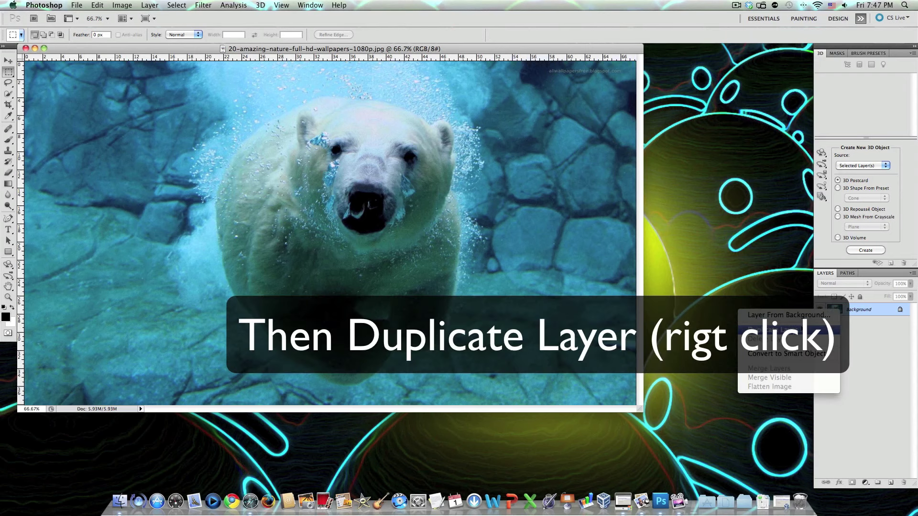
{"action": "left_click", "coordinate": [770, 330]}
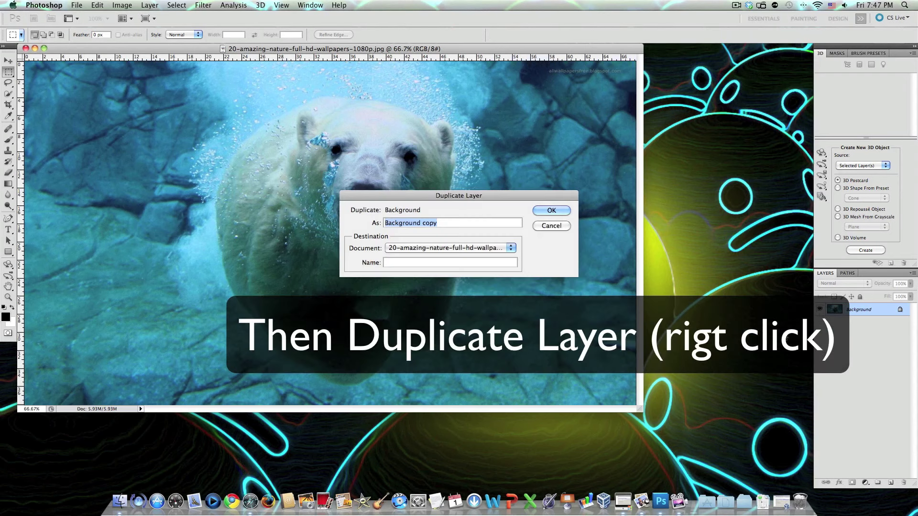
{"action": "left_click", "coordinate": [552, 214]}
{"action": "left_click", "coordinate": [552, 211]}
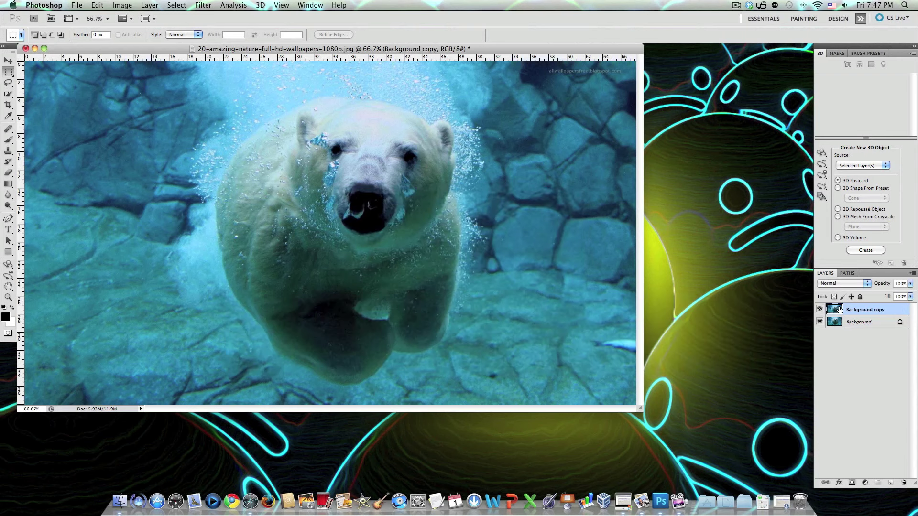
{"action": "right_click", "coordinate": [855, 311]}
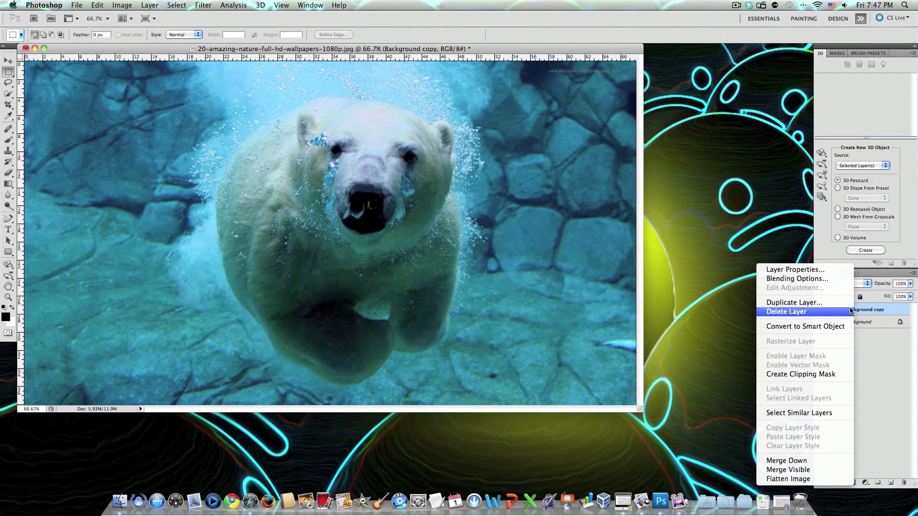
{"action": "left_click", "coordinate": [815, 269]}
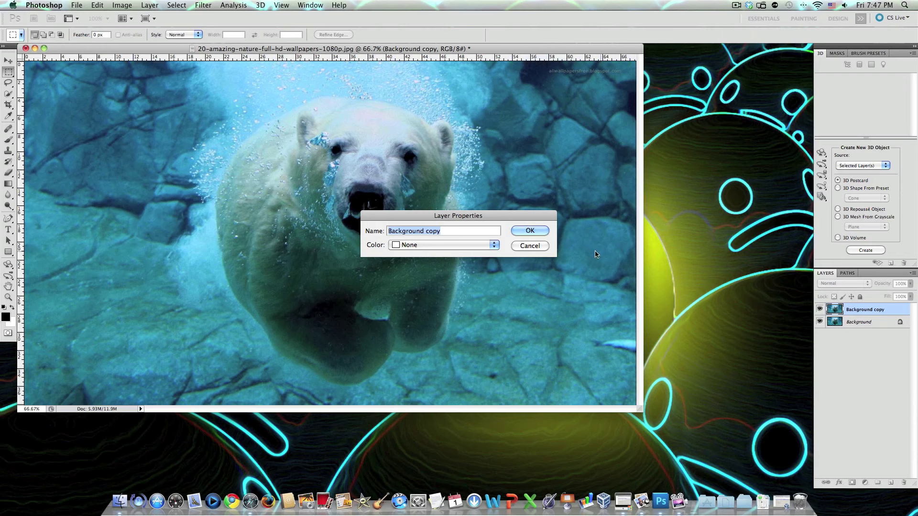
{"action": "key", "text": "Return"}
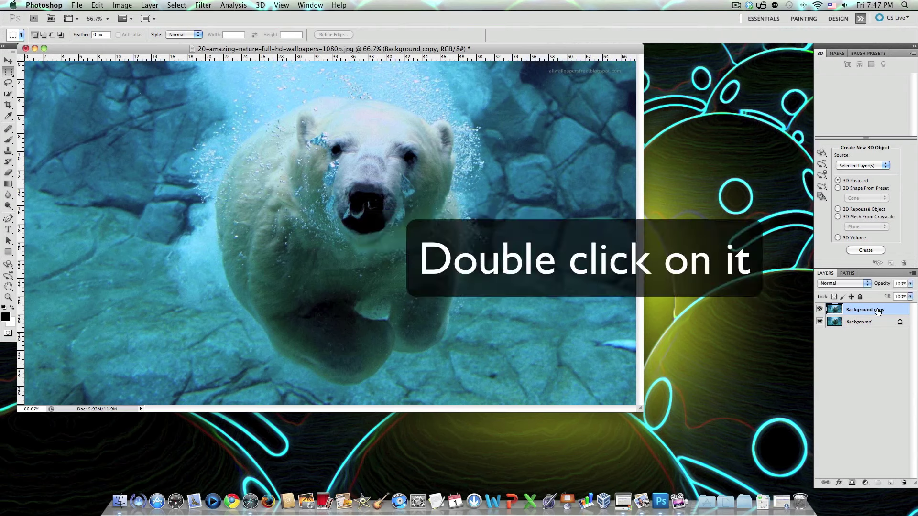
In Background copy's Blending Options, uncheck the G channel so only R and B blend.
{"action": "double_click", "coordinate": [890, 310]}
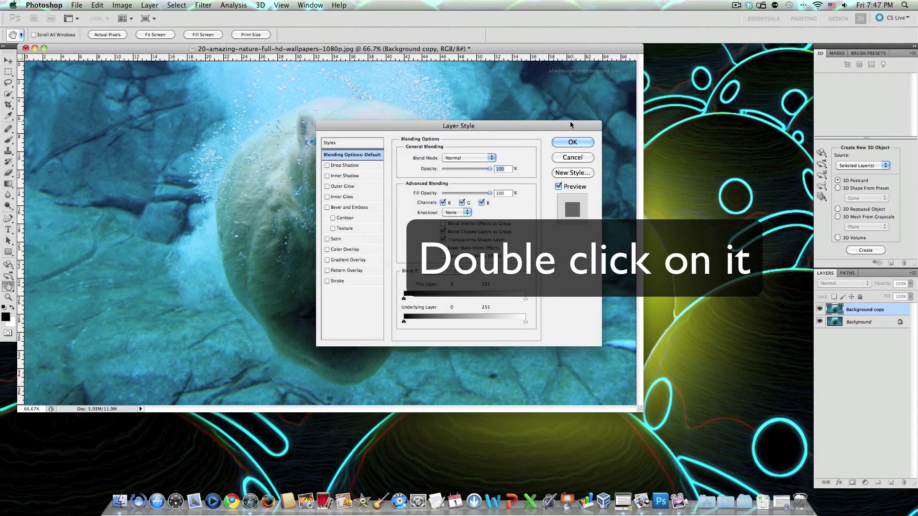
{"action": "left_click_drag", "start_coordinate": [570, 126], "coordinate": [663, 123]}
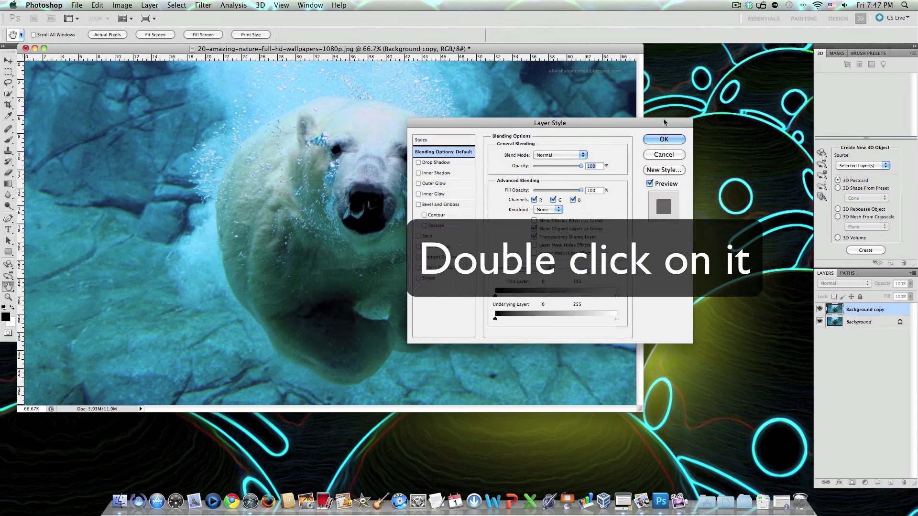
{"action": "left_click", "coordinate": [555, 200]}
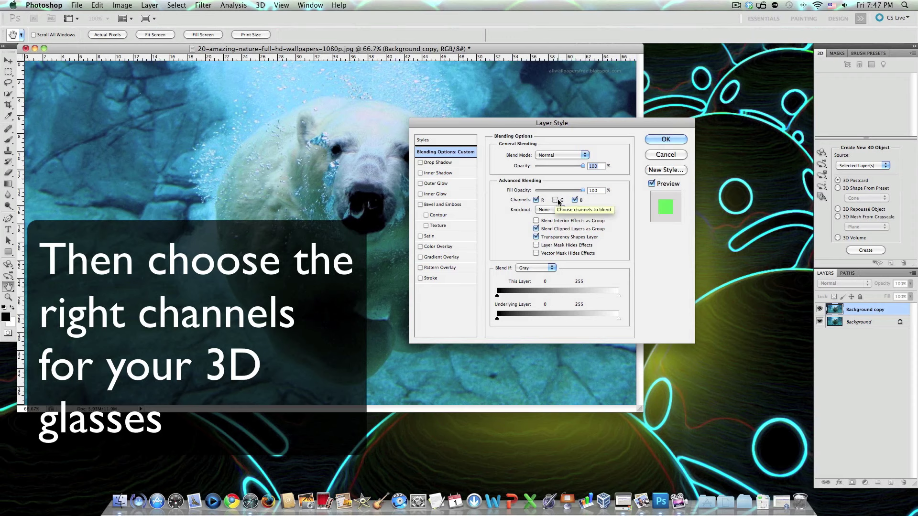
{"action": "left_click", "coordinate": [555, 199]}
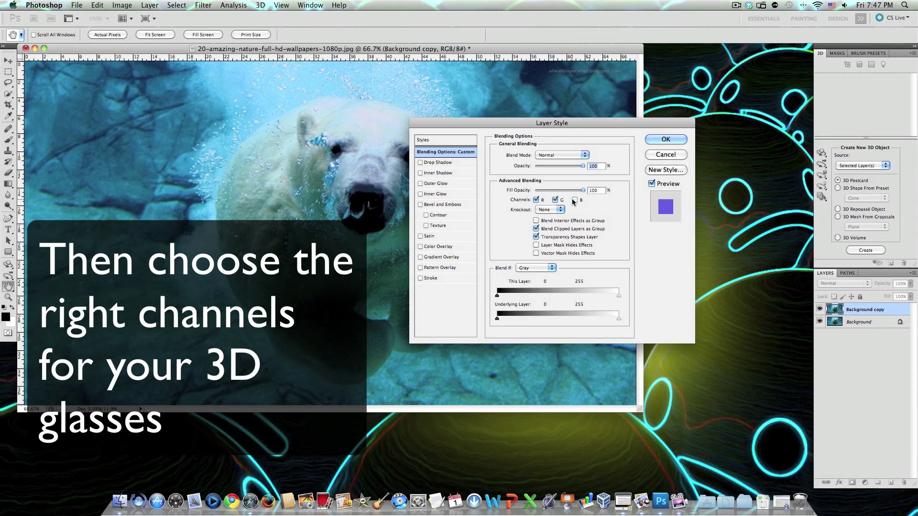
{"action": "left_click", "coordinate": [555, 200]}
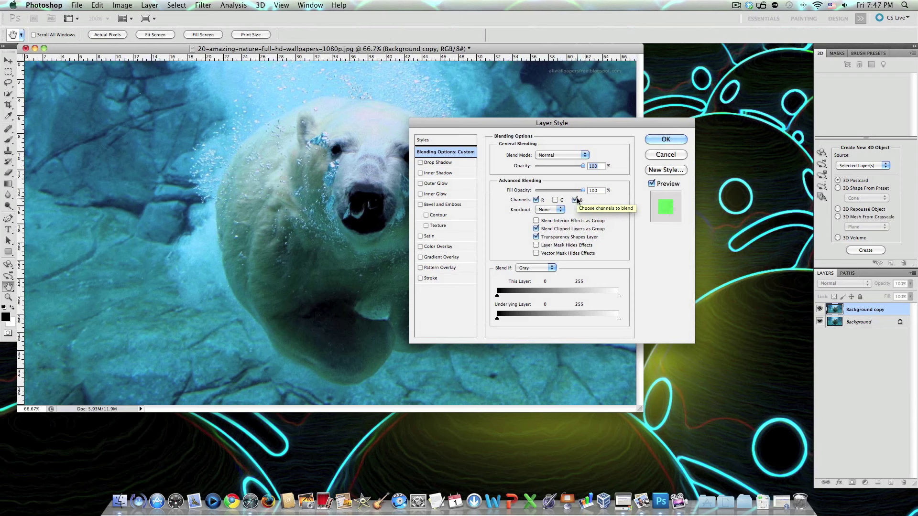
{"action": "left_click", "coordinate": [660, 142]}
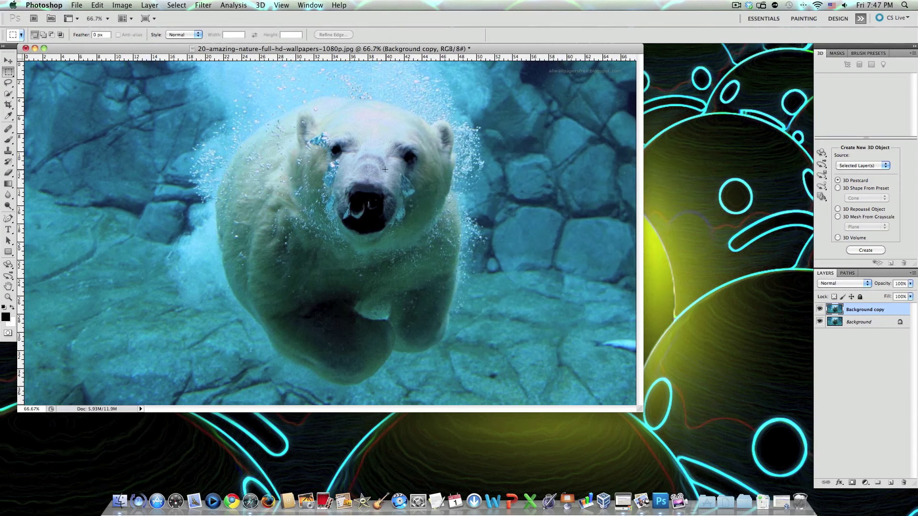
With the Move tool, nudge Background copy sideways using Shift-arrow keys until anaglyph fringes appear.
{"action": "left_click", "coordinate": [8, 61]}
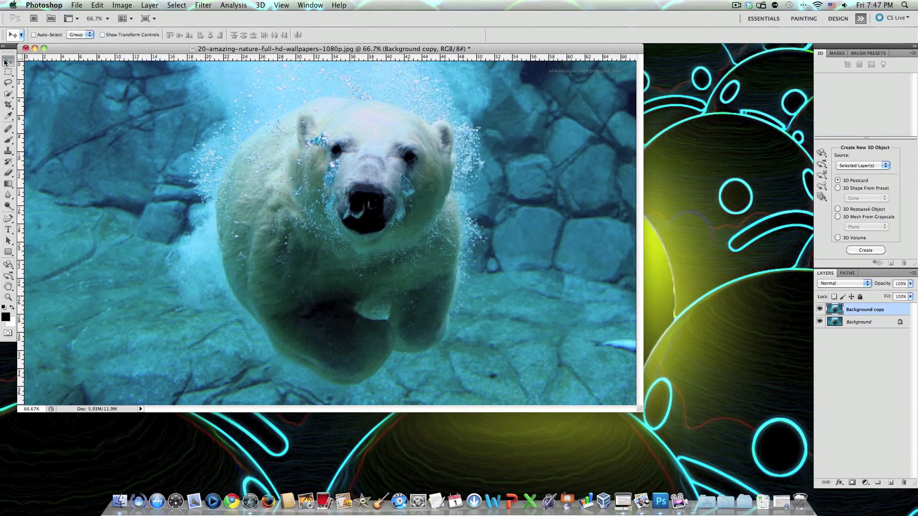
{"action": "left_click_drag", "start_coordinate": [640, 410], "coordinate": [727, 443]}
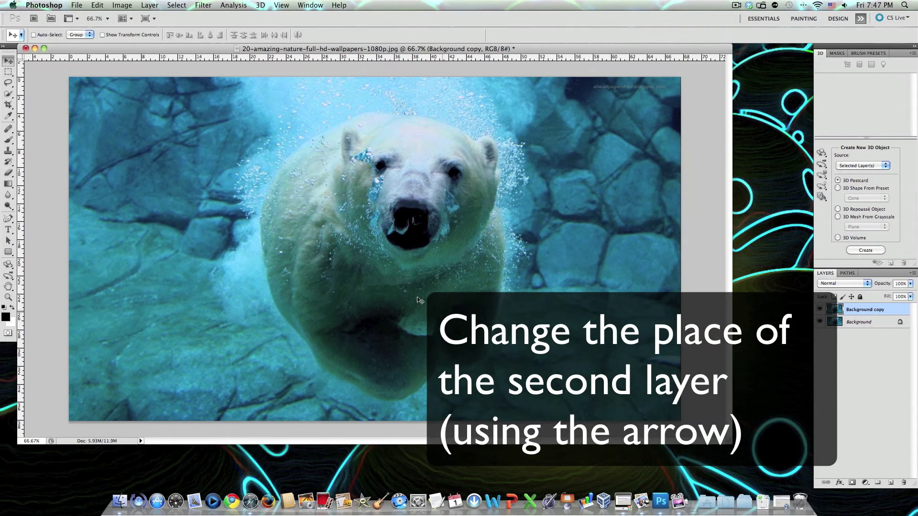
{"action": "key", "text": "shift+Right"}
{"action": "key", "text": "shift+Right"}
{"action": "key", "text": "shift+Right"}
{"action": "key", "text": "shift+Down"}
{"action": "key", "text": "shift+Down"}
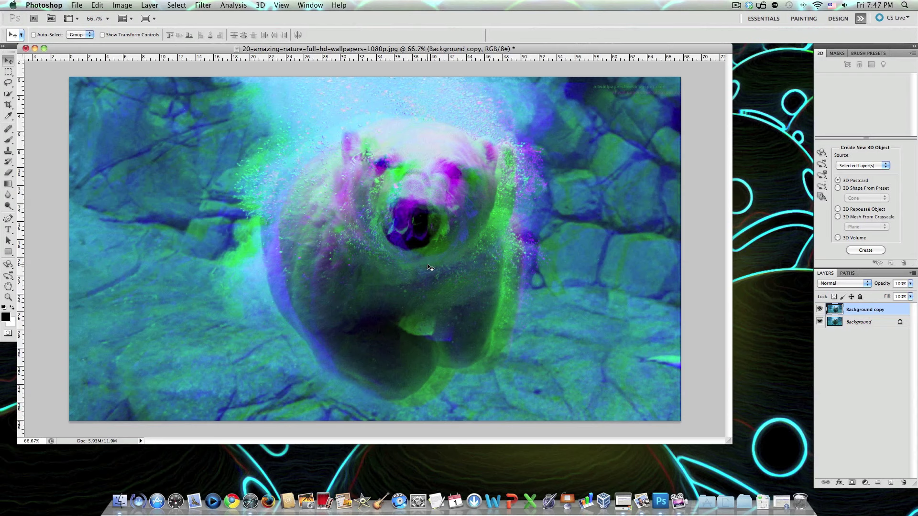
{"action": "left_click_drag", "start_coordinate": [428, 266], "coordinate": [421, 265]}
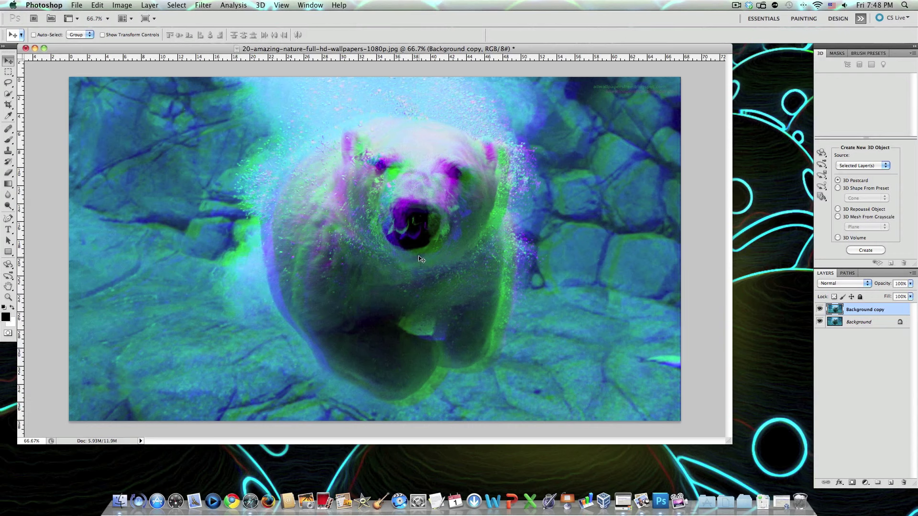
{"action": "left_click_drag", "start_coordinate": [422, 266], "coordinate": [401, 254]}
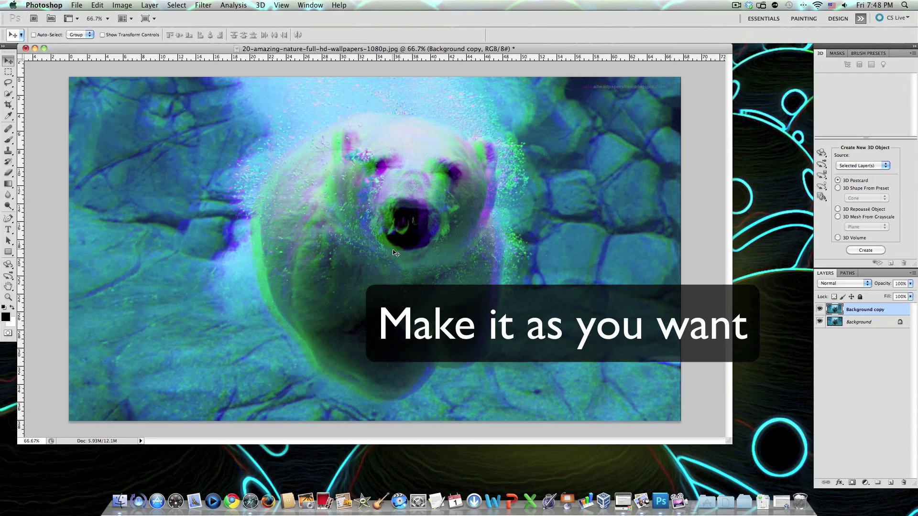
{"action": "key", "text": "shift+Left"}
{"action": "key", "text": "shift+Left"}
{"action": "key", "text": "shift+Left"}
{"action": "key", "text": "shift+Left"}
{"action": "key", "text": "shift+Left"}
{"action": "key", "text": "shift+Left"}
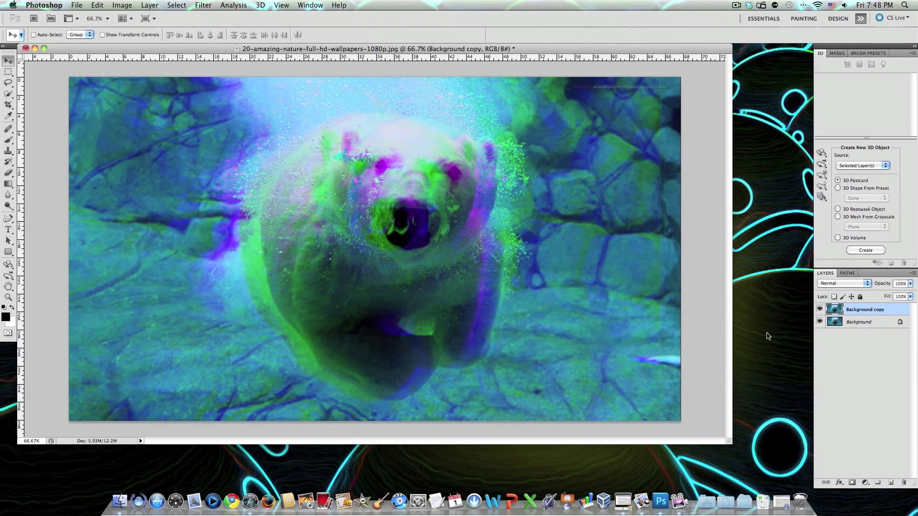
{"action": "key", "text": "shift+Right"}
{"action": "key", "text": "shift+Right"}
{"action": "key", "text": "shift+Right"}
{"action": "key", "text": "shift+Right"}
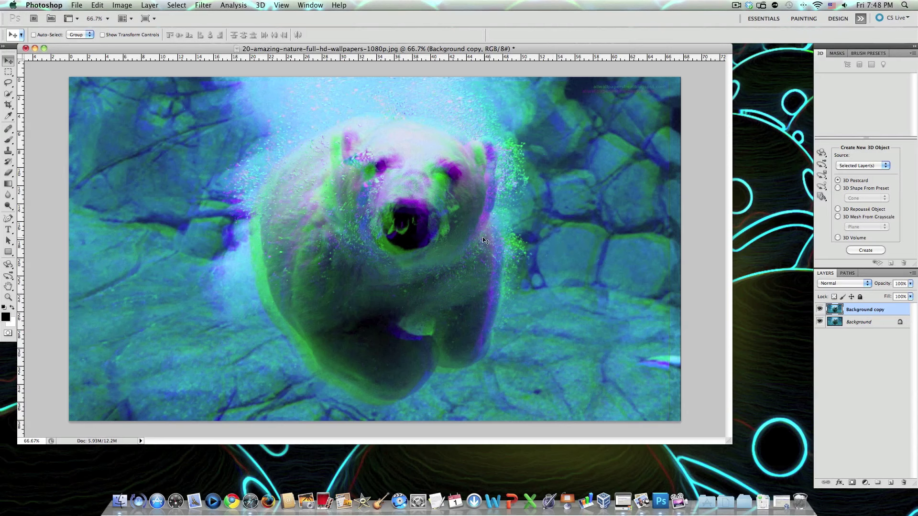
{"action": "key", "text": "shift+Left"}
{"action": "key", "text": "shift+Left"}
{"action": "key", "text": "shift+Left"}
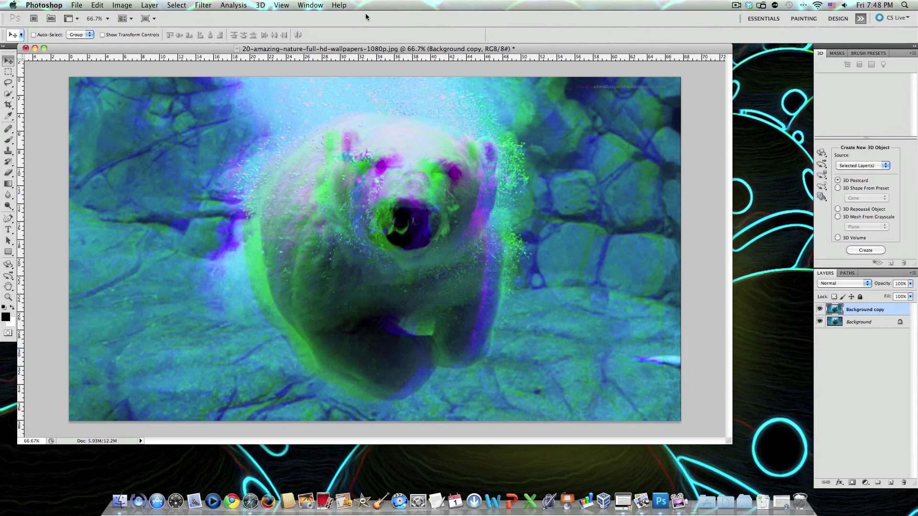
Save the image as a PNG copy on the Desktop with default PNG options.
{"action": "left_click", "coordinate": [76, 5]}
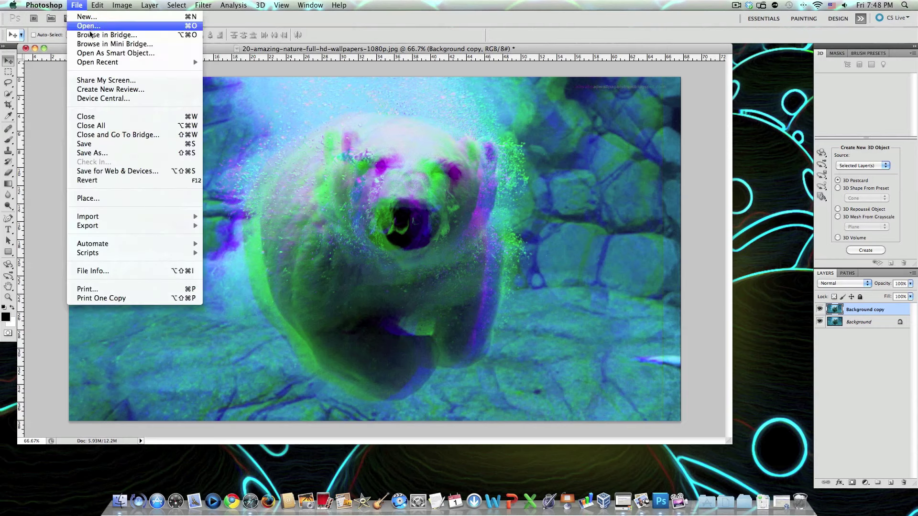
{"action": "left_click", "coordinate": [94, 144]}
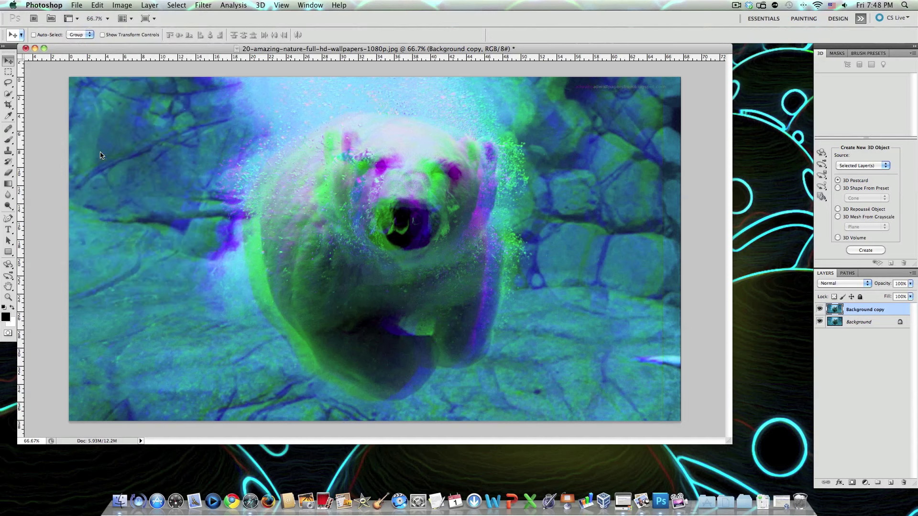
{"action": "left_click", "coordinate": [440, 155]}
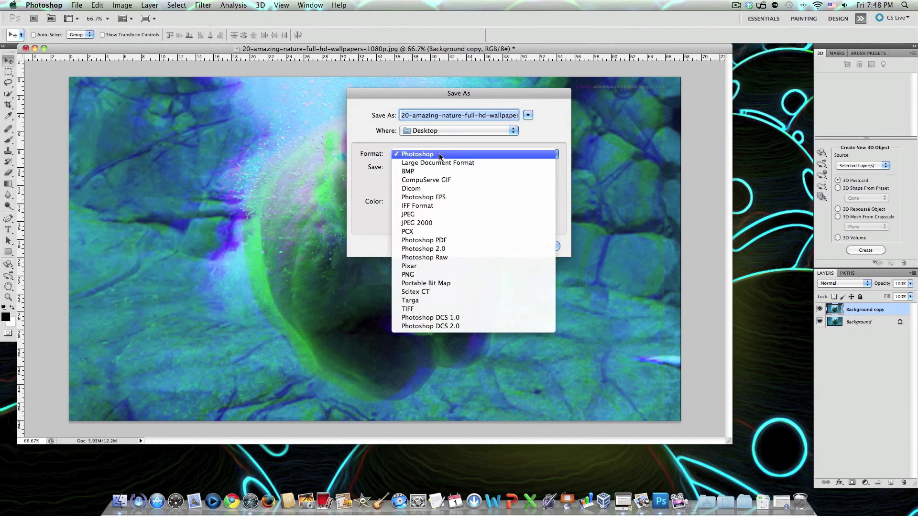
{"action": "left_click", "coordinate": [439, 275]}
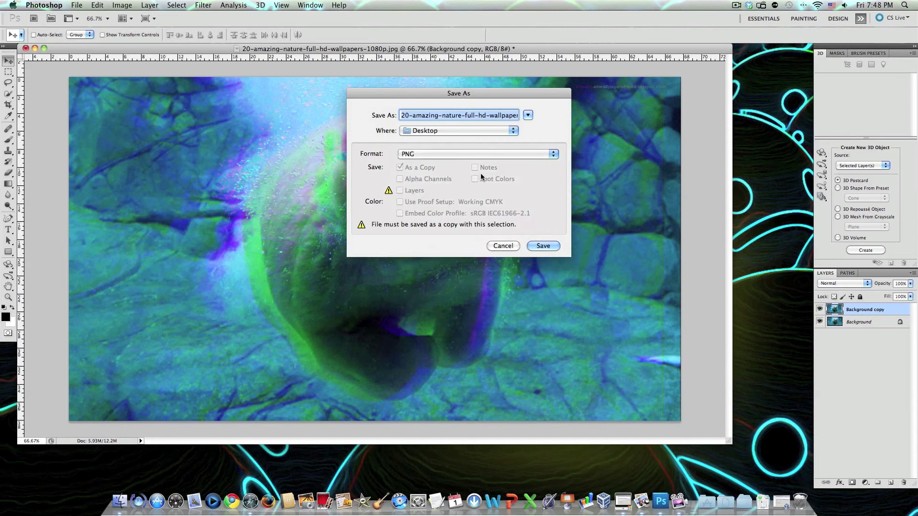
{"action": "left_click", "coordinate": [544, 246]}
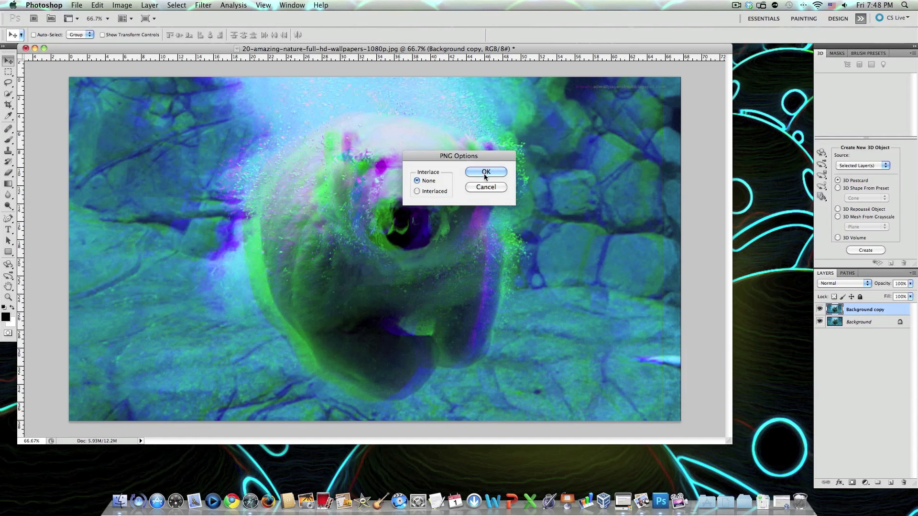
{"action": "left_click", "coordinate": [484, 173]}
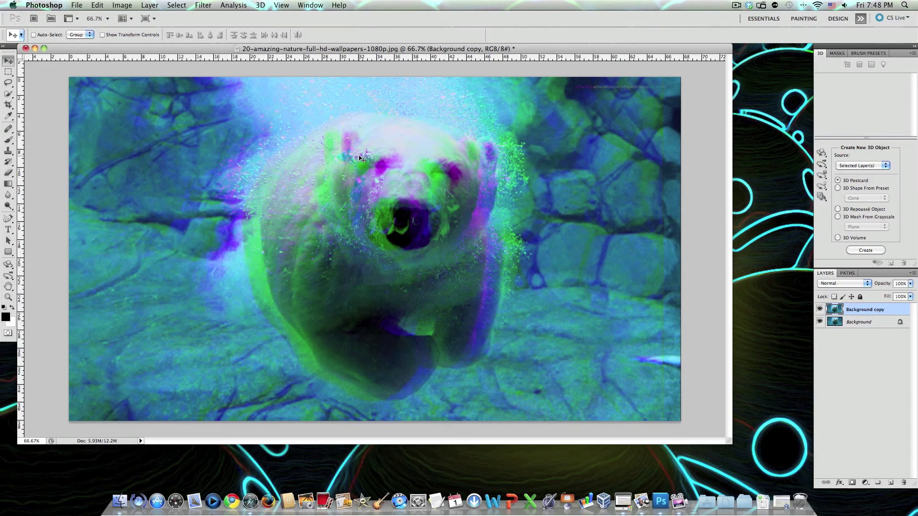
Quit Photoshop without saving the original and open the saved PNG in Preview.
{"action": "left_click", "coordinate": [44, 4]}
{"action": "left_click", "coordinate": [108, 99]}
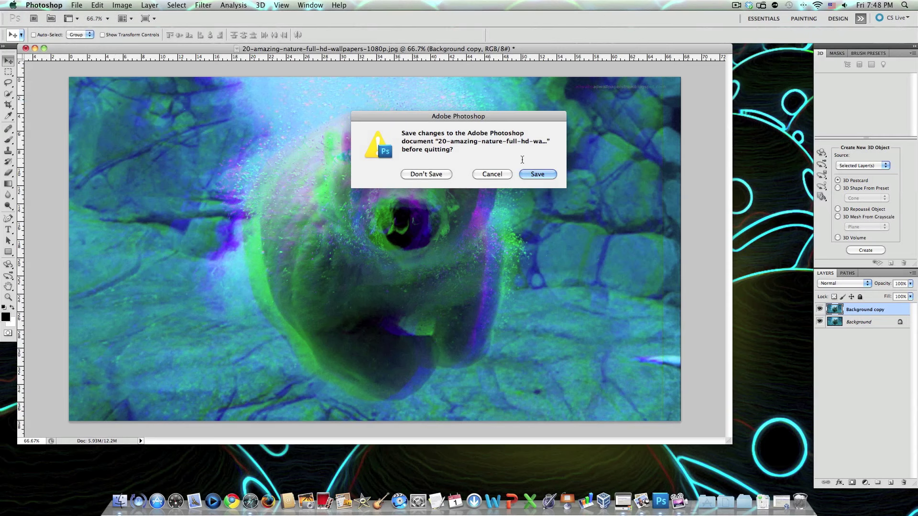
{"action": "left_click", "coordinate": [440, 175]}
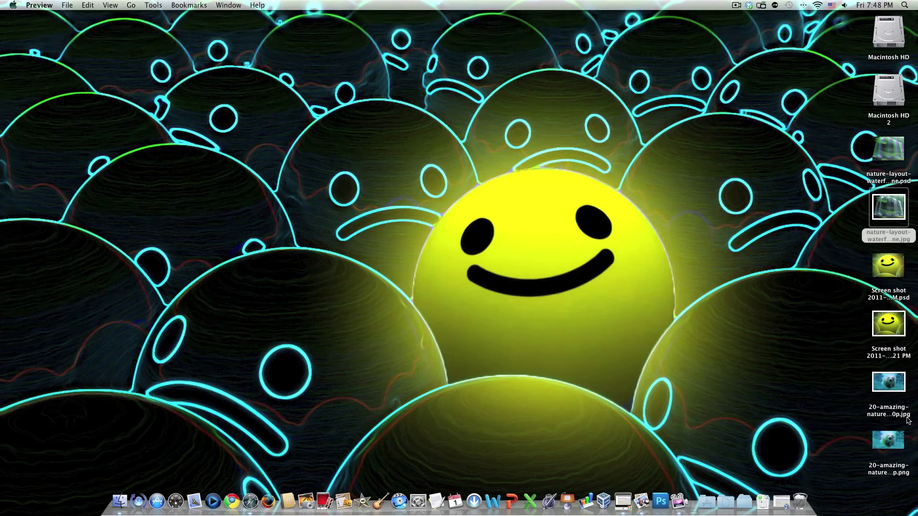
{"action": "double_click", "coordinate": [890, 441]}
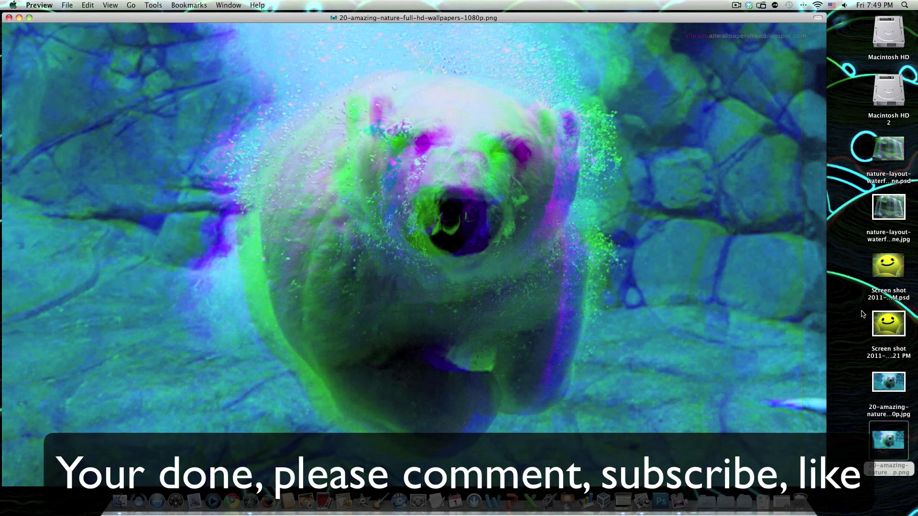
{"action": "left_click", "coordinate": [8, 18]}
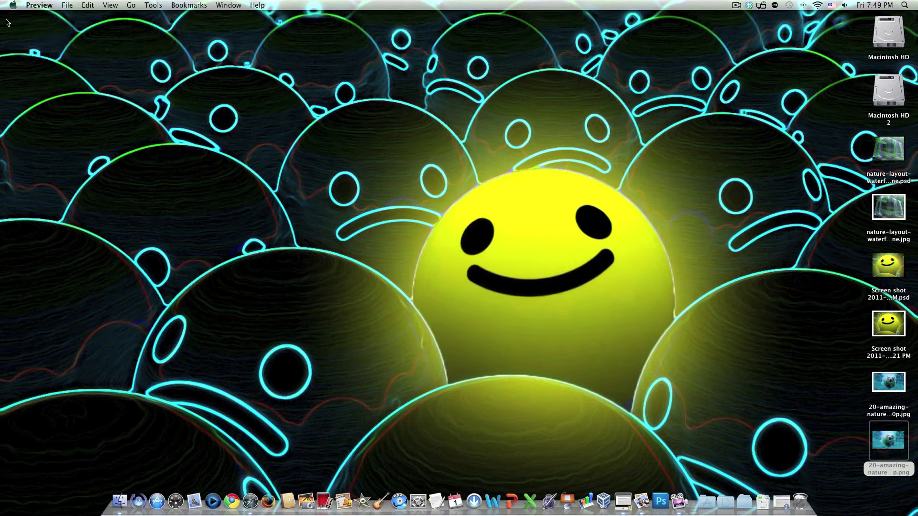